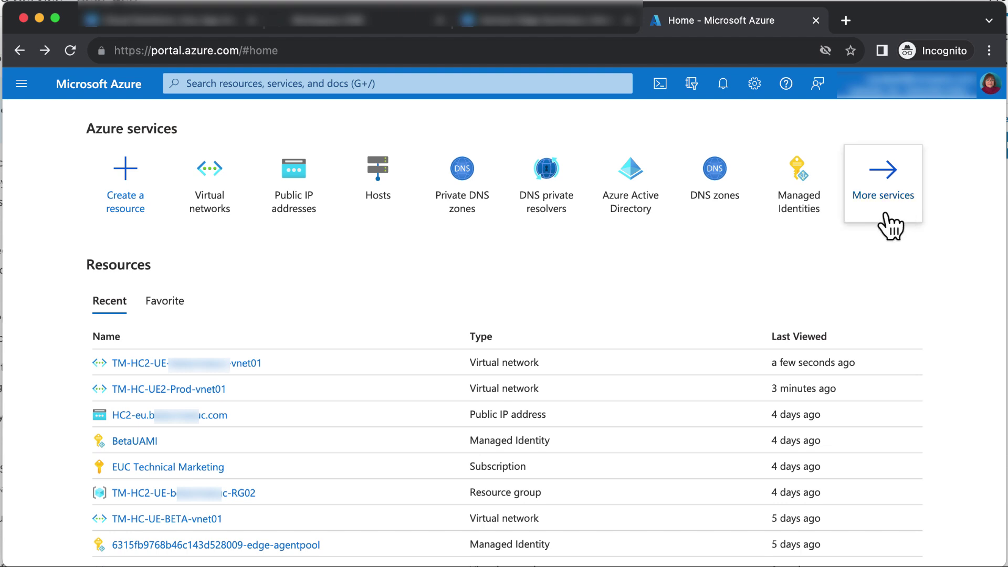
Open the DNS servers settings of the TM-HC2-UE vnet01 virtual network in Azure.
left_click(209, 176)
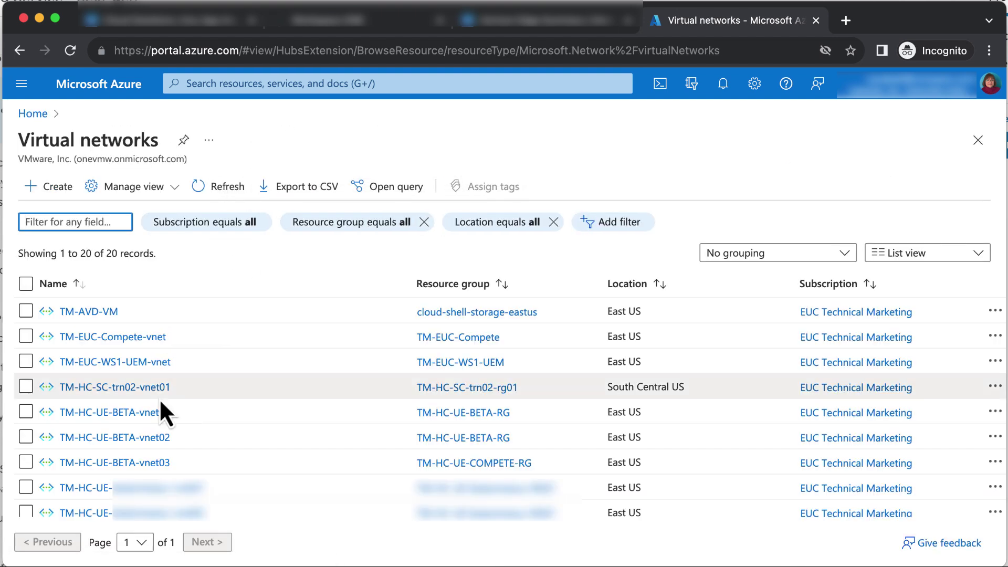
scroll(164, 411, "down", 5)
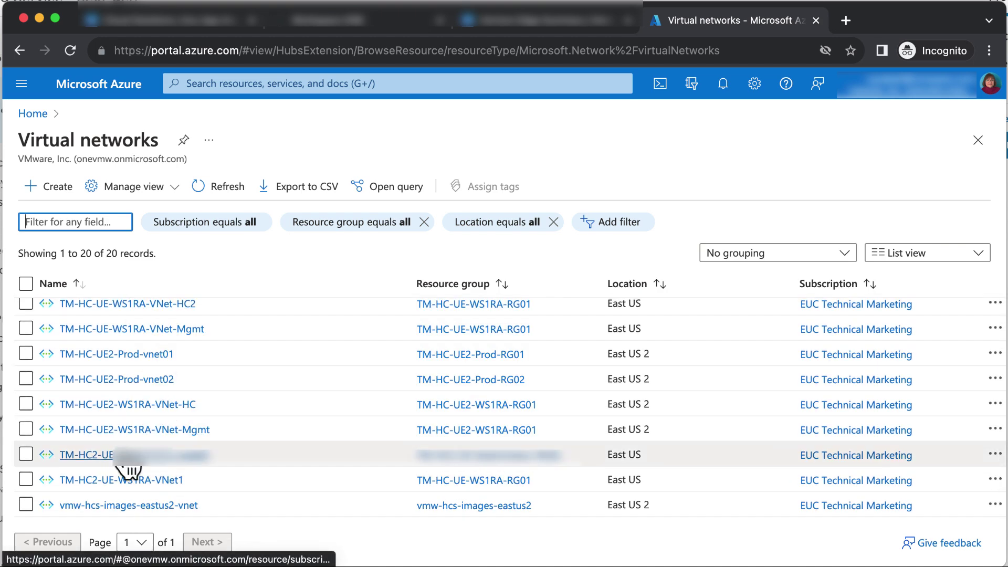
left_click(137, 455)
scroll(195, 461, "down", 3)
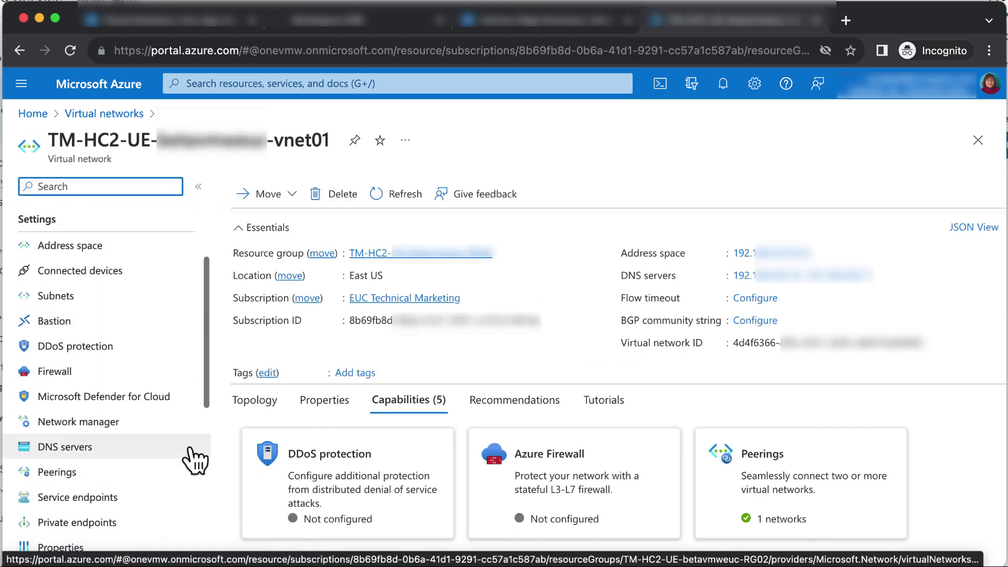
left_click(97, 415)
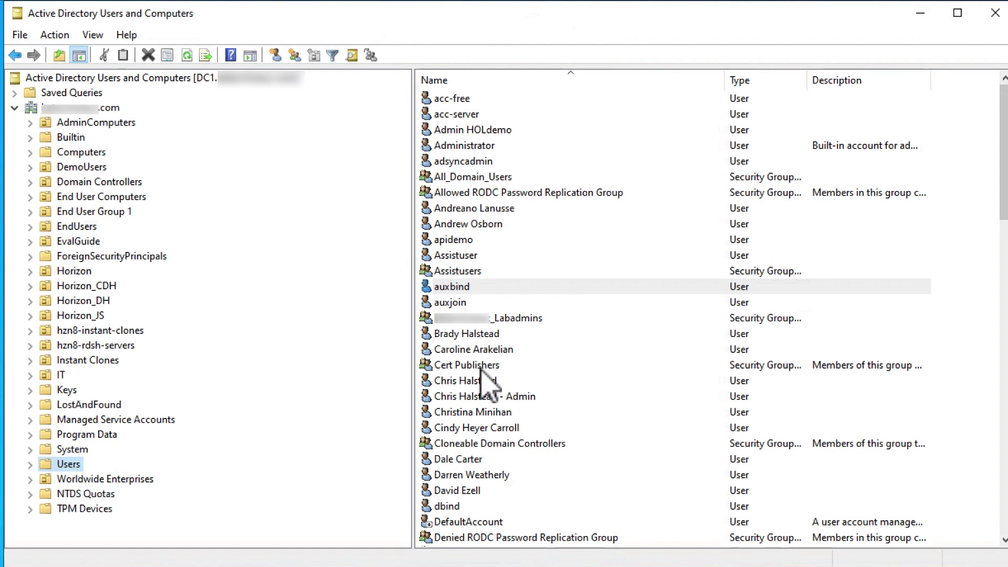
Refresh the Users container with F5 and open the auxbind account's Properties.
scroll(485, 382, "down", 4)
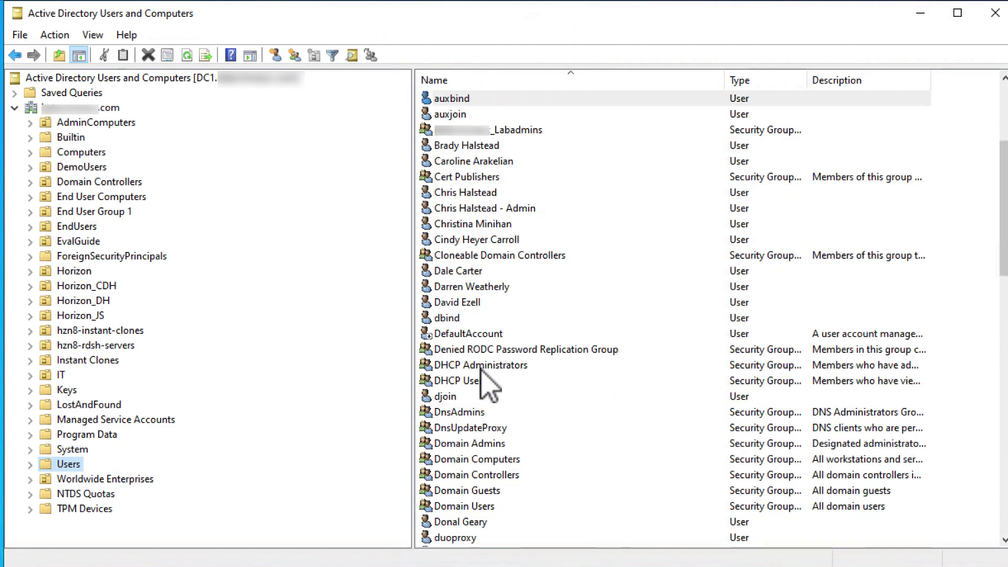
left_click(452, 321)
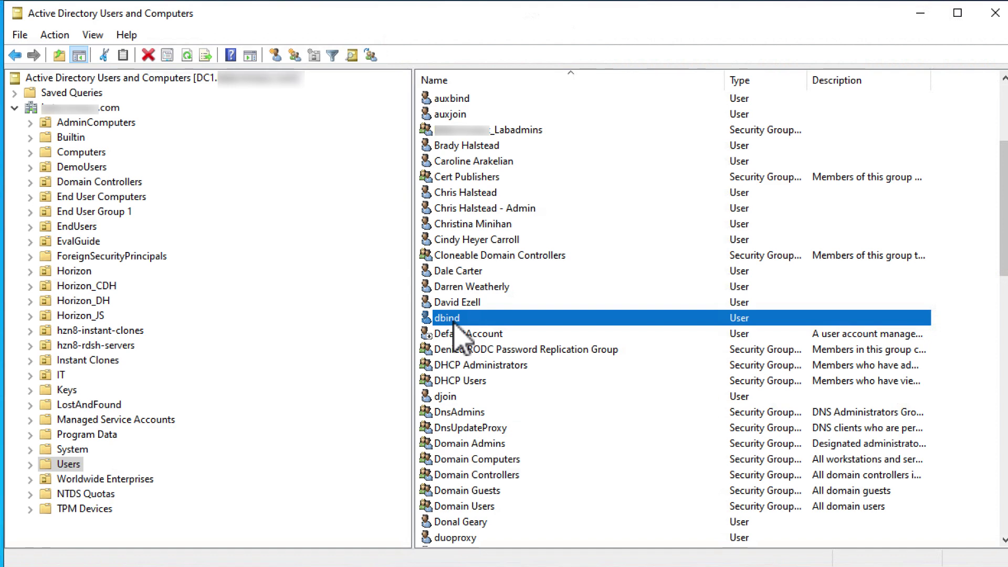
key("F5")
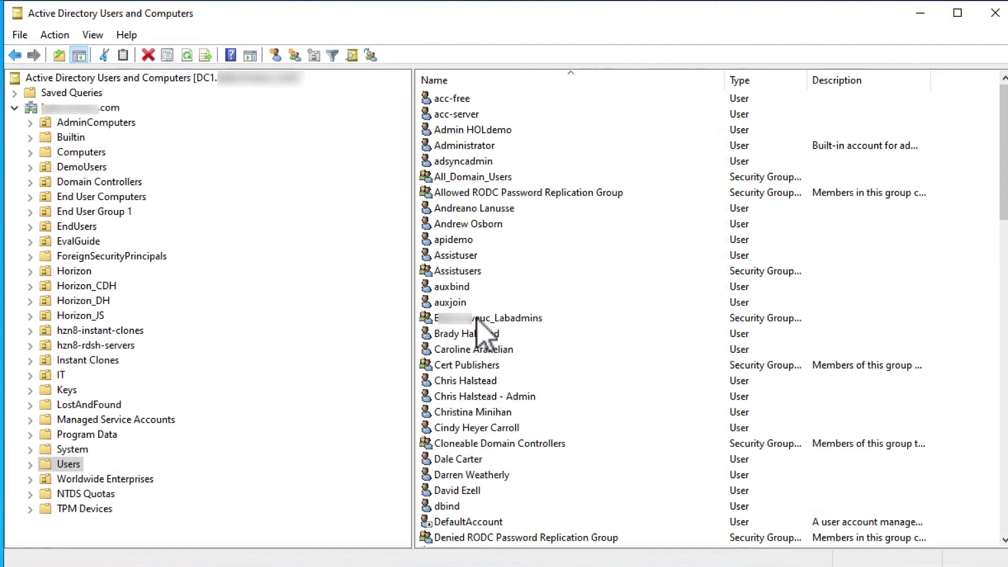
left_click(460, 288)
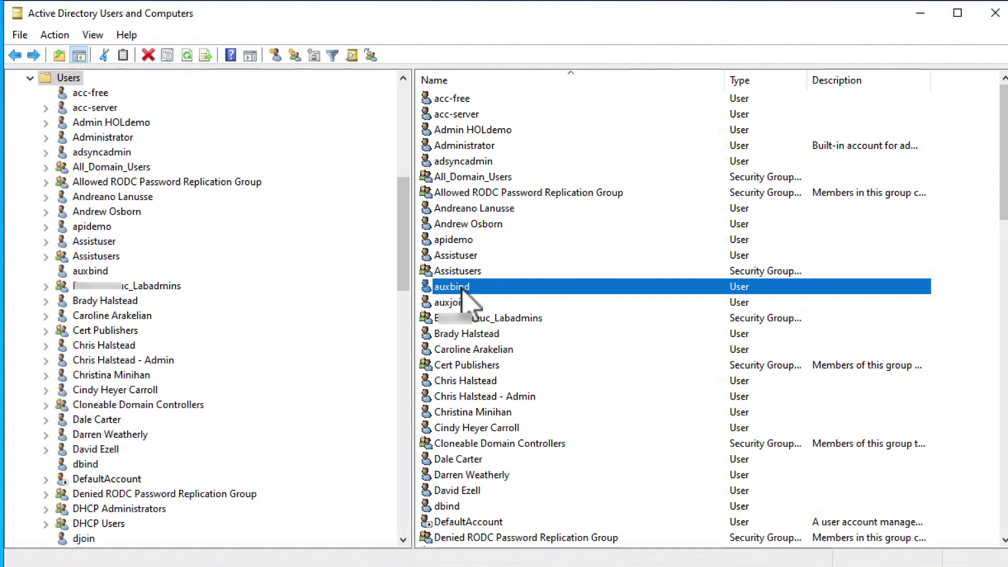
right_click(461, 289)
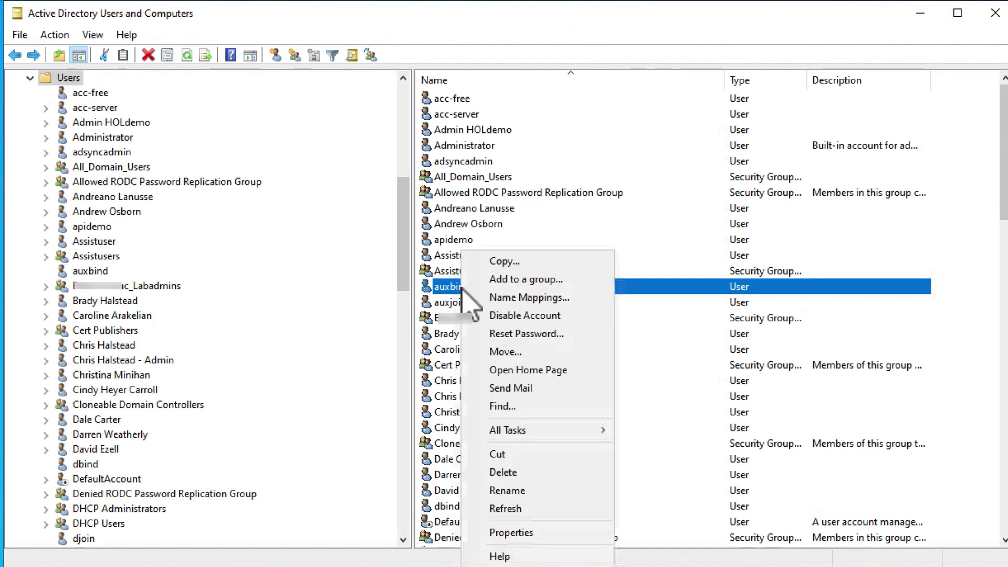
left_click(517, 532)
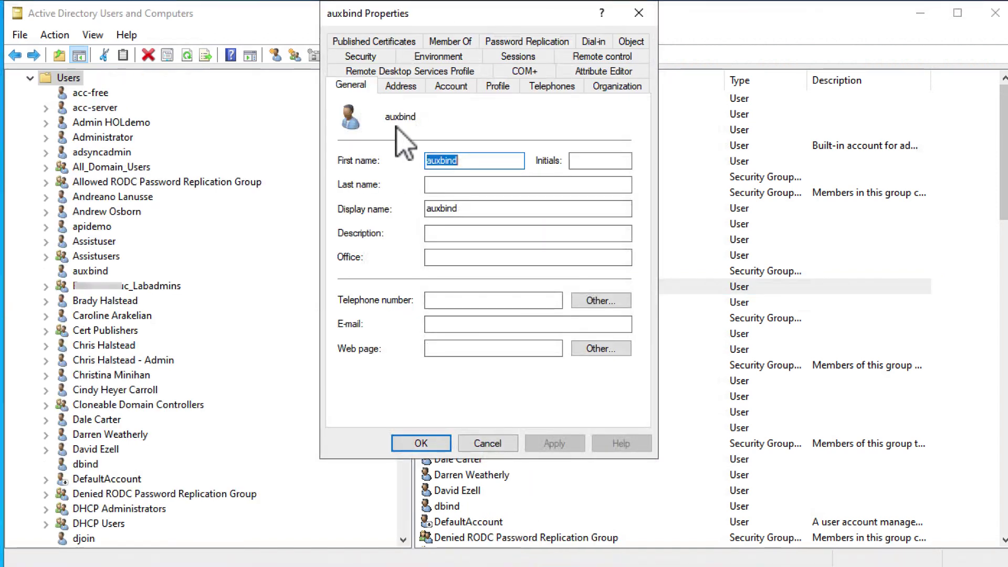
Check auxbind's Domain Admins and Domain Users memberships and its Account tab logon name.
left_click(450, 41)
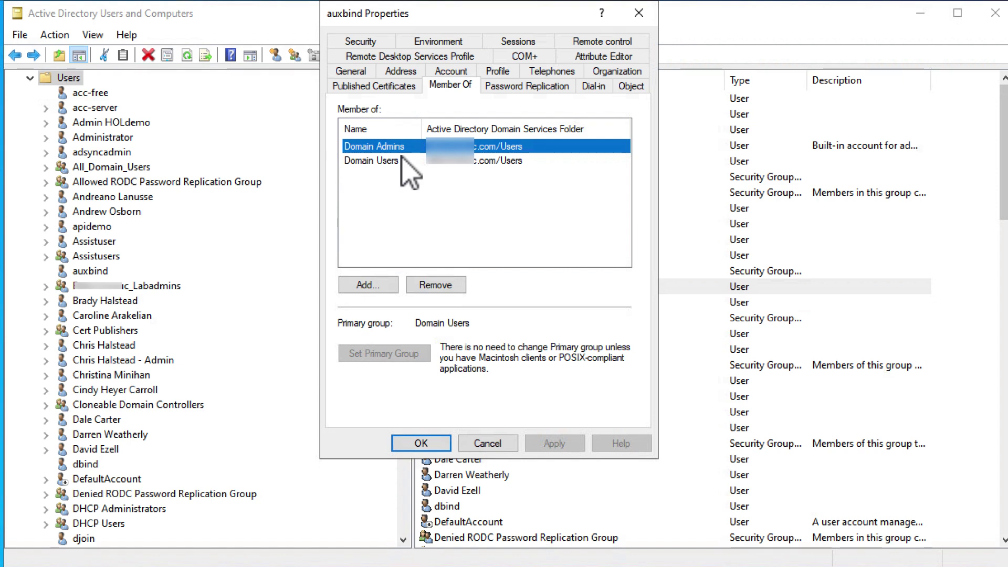
left_click(449, 74)
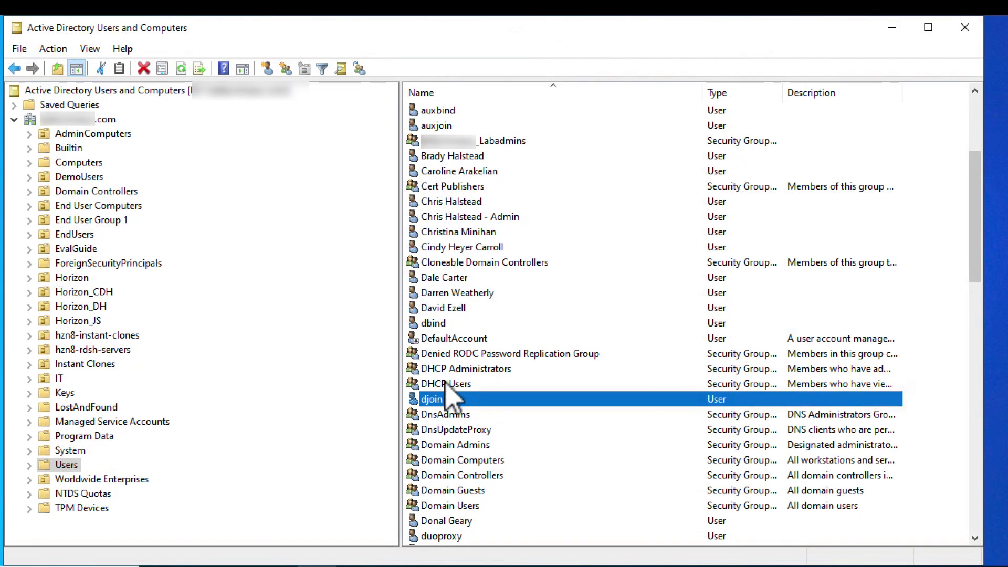
Select auxjoin, then launch Horizon Cloud through Workspace ONE Cloud in Cloud Services.
scroll(470, 335, "up", 4)
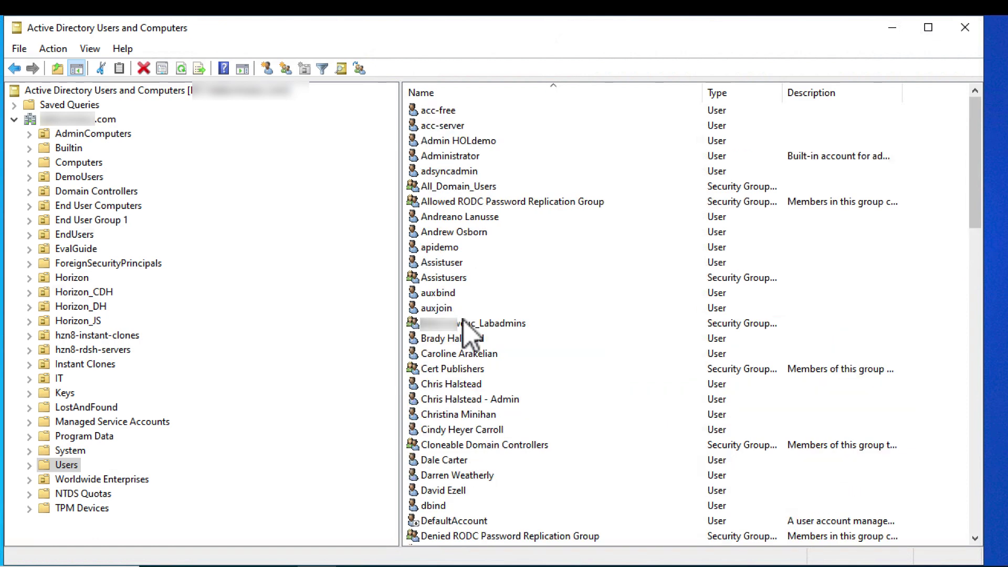
left_click(444, 309)
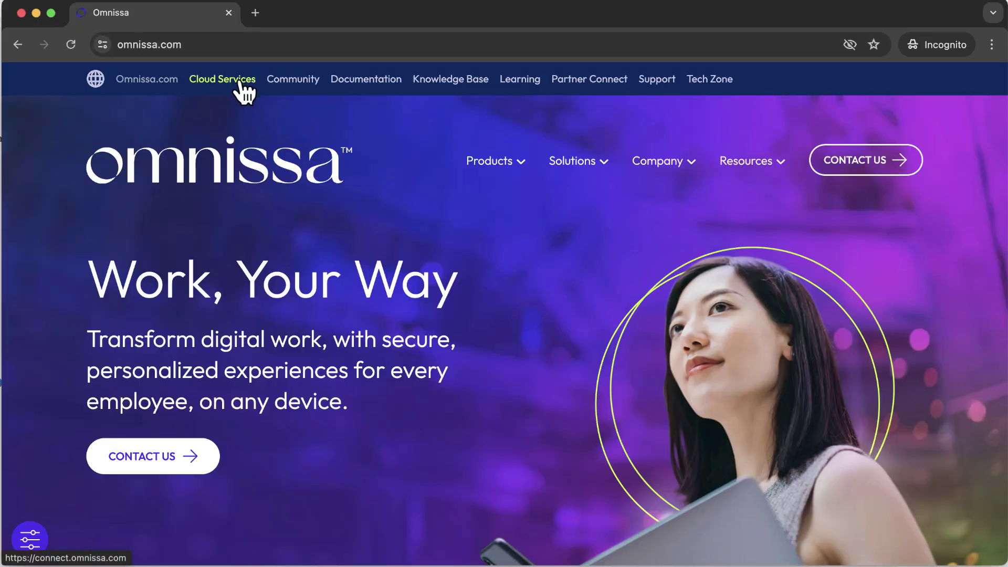
left_click(239, 80)
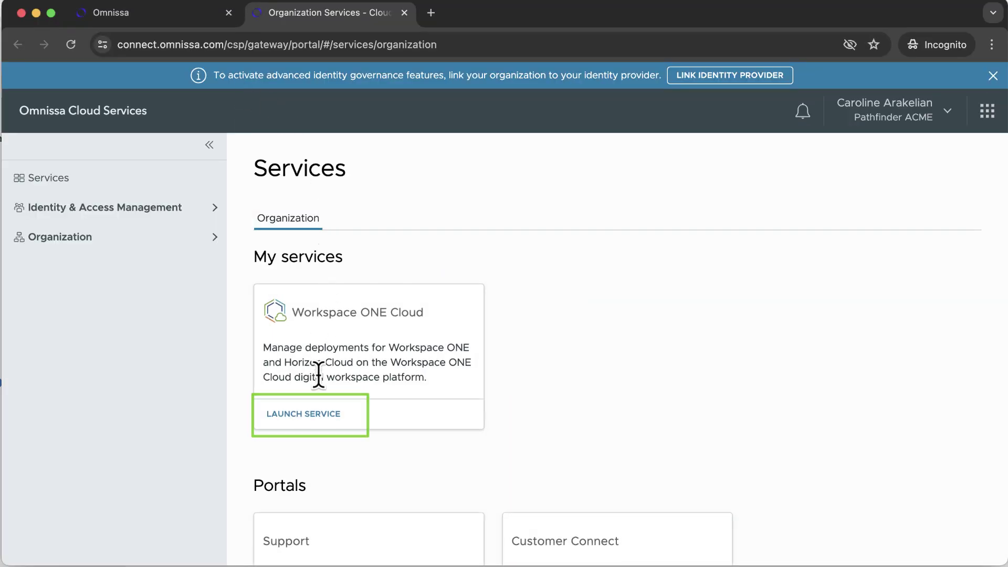
left_click(325, 418)
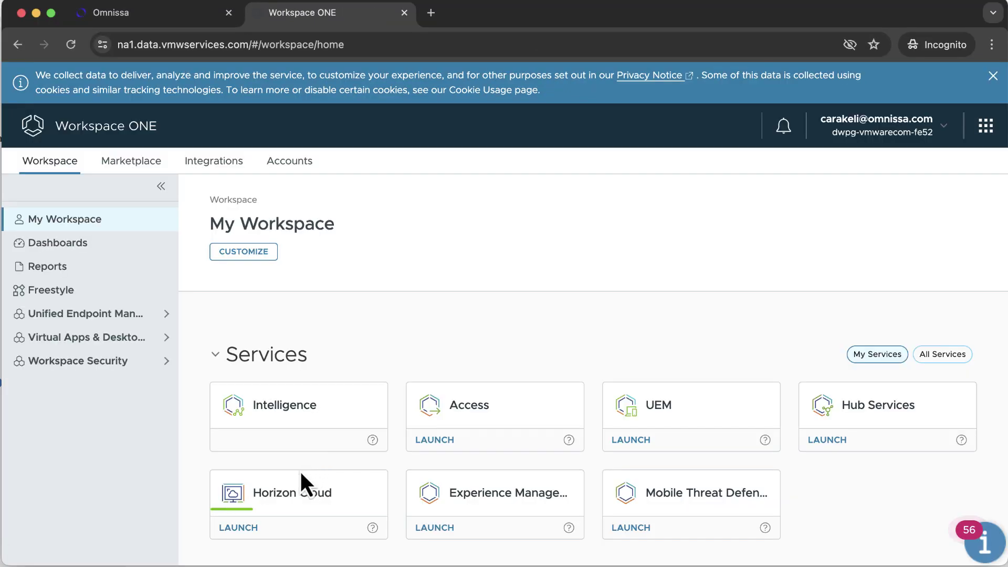
left_click(247, 527)
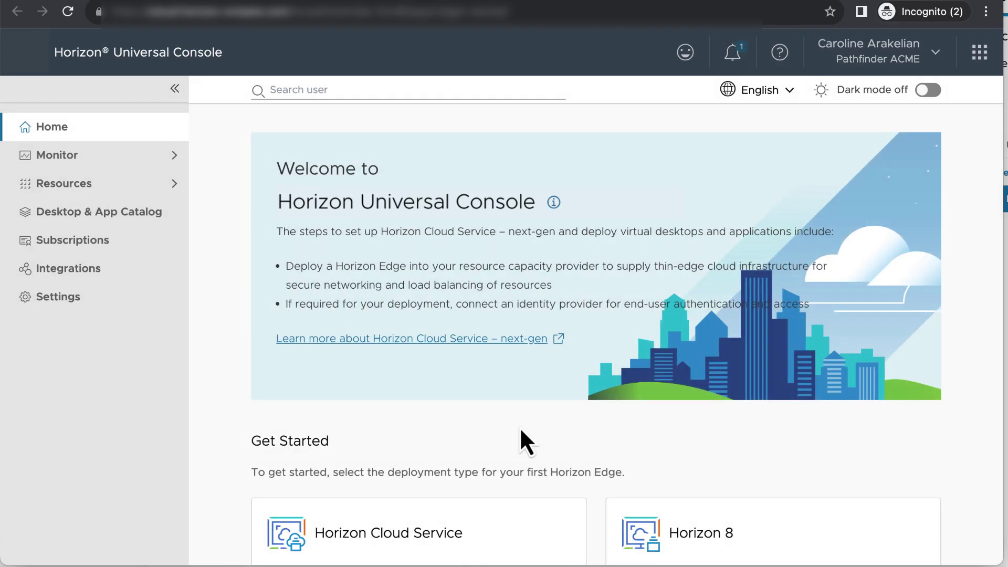
Choose Horizon Cloud Service as the deployment type and scroll through the Deploy and Configure cards.
scroll(521, 429, "down", 3)
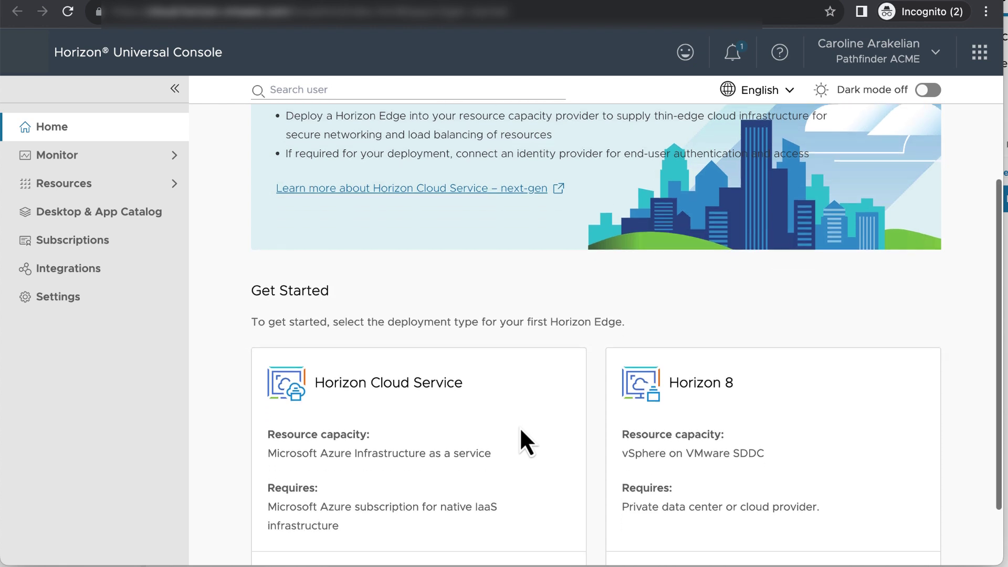
scroll(521, 431, "down", 2)
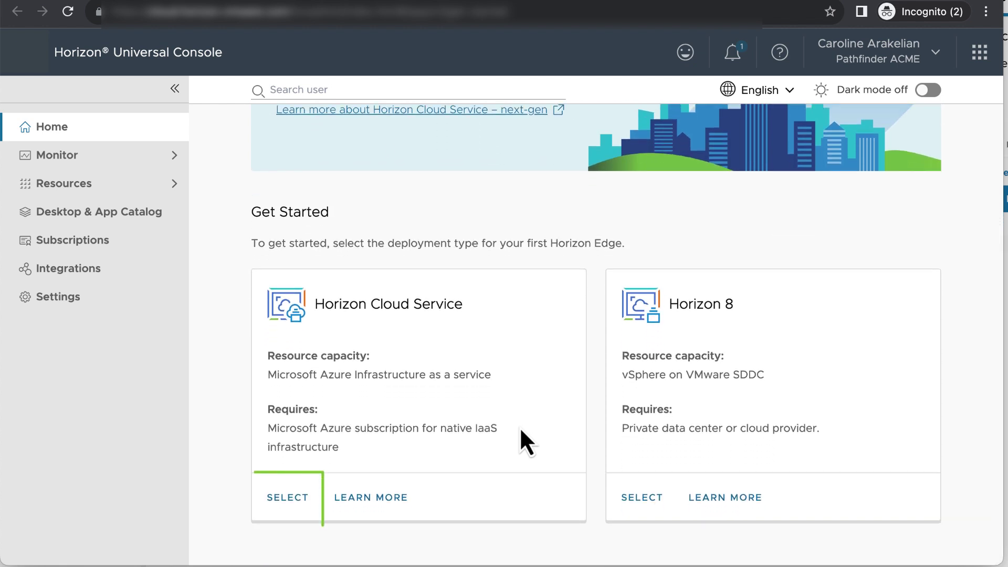
left_click(288, 499)
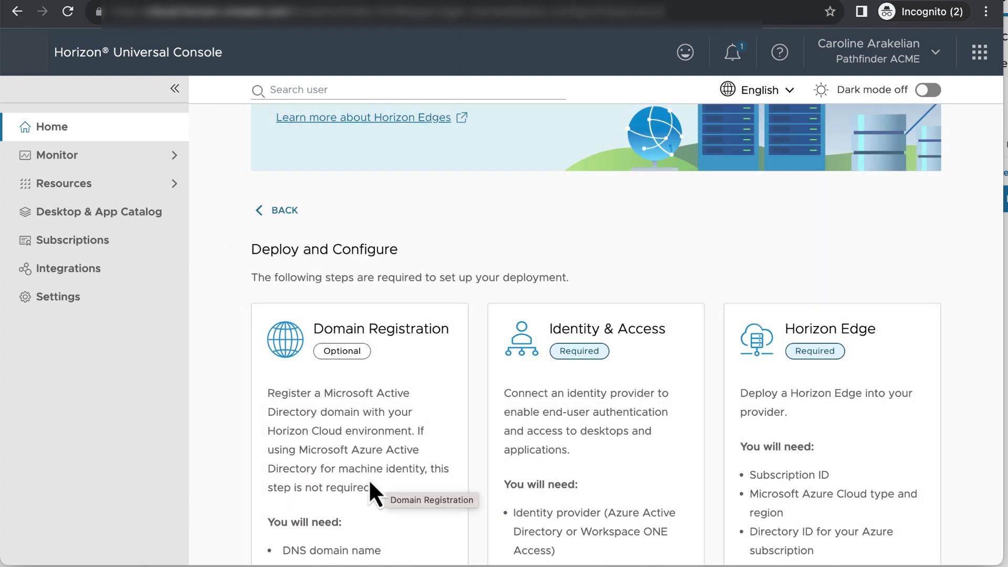
scroll(368, 479, "down", 2)
scroll(369, 479, "down", 1)
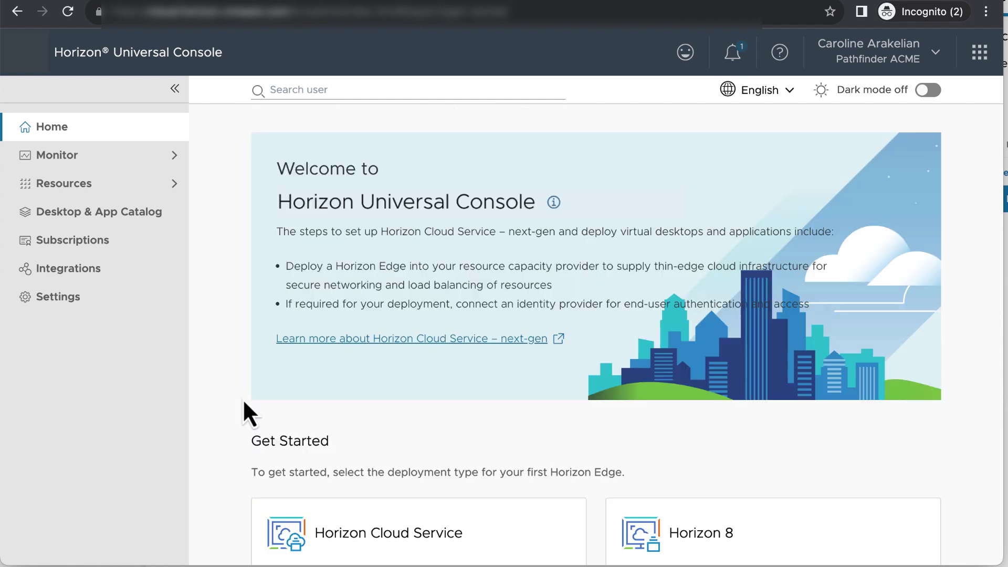
Add a new Identity & Access domain named acmedomain with DNS domain acmedomain.com.
left_click(83, 274)
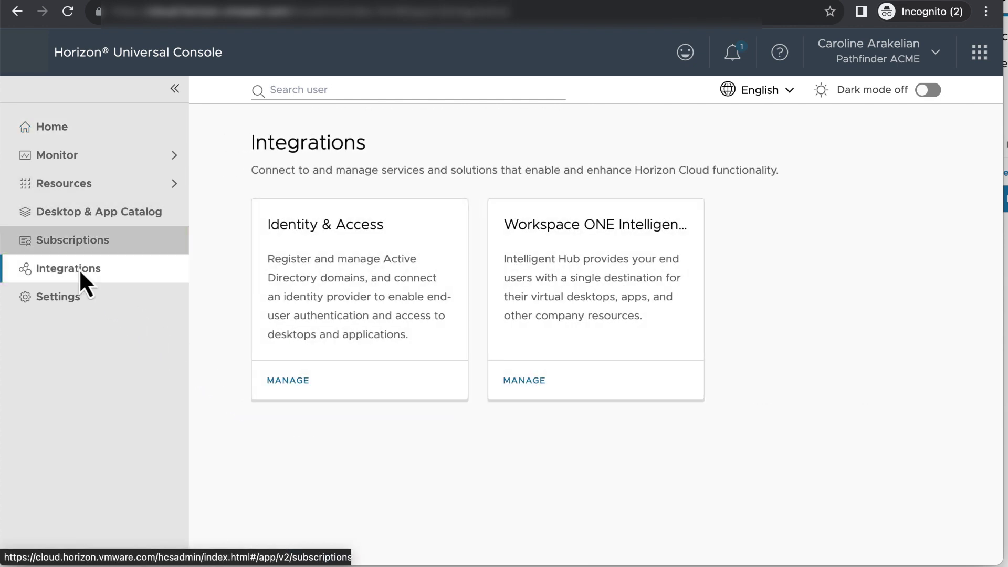
left_click(288, 381)
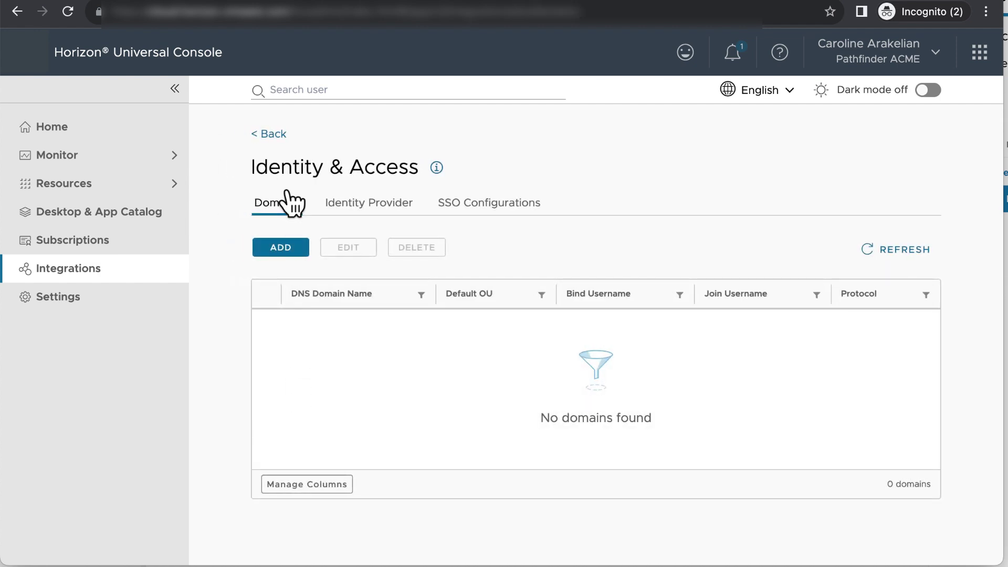
left_click(287, 248)
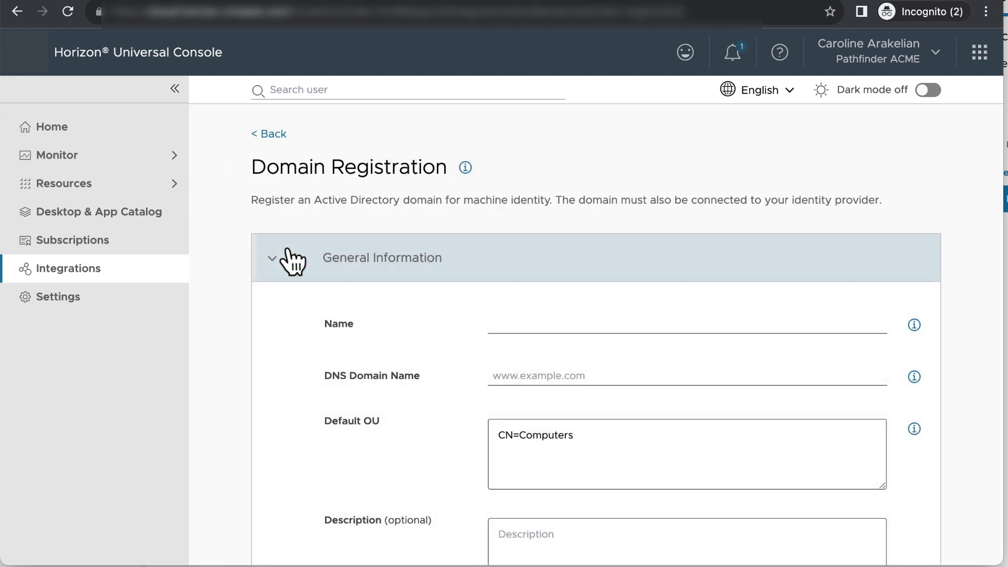
left_click(525, 326)
type("acmedomain")
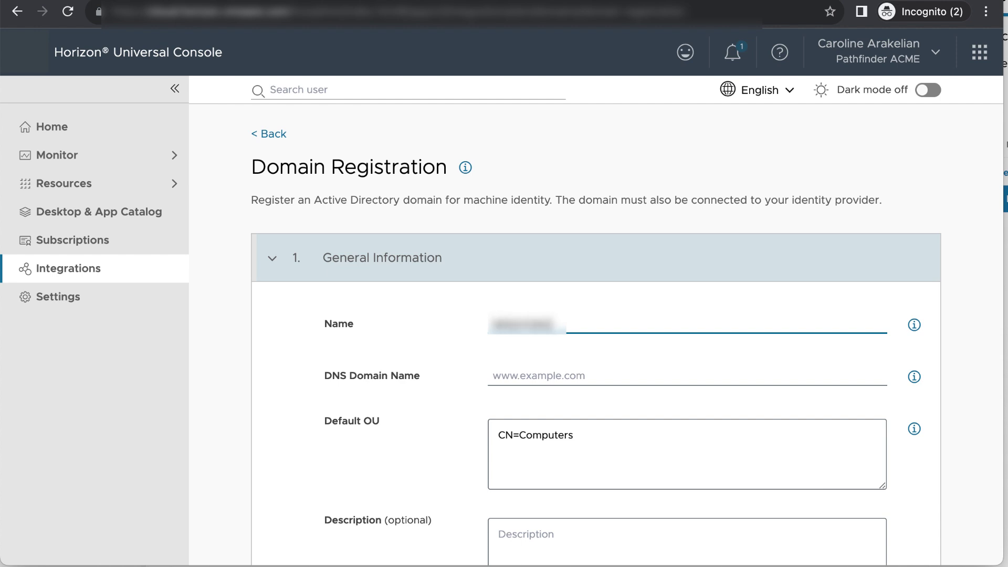
left_click(610, 377)
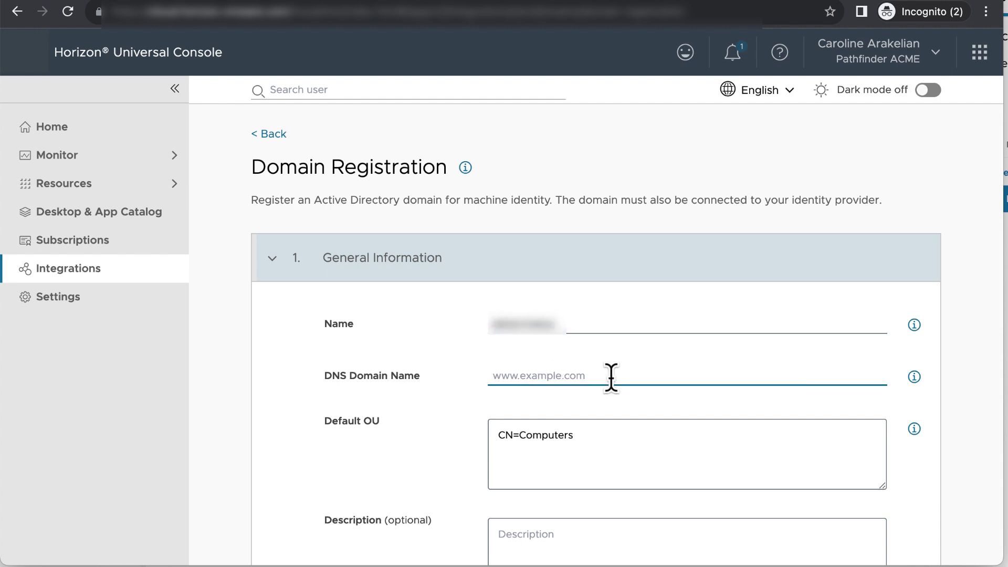
type("acmedomain")
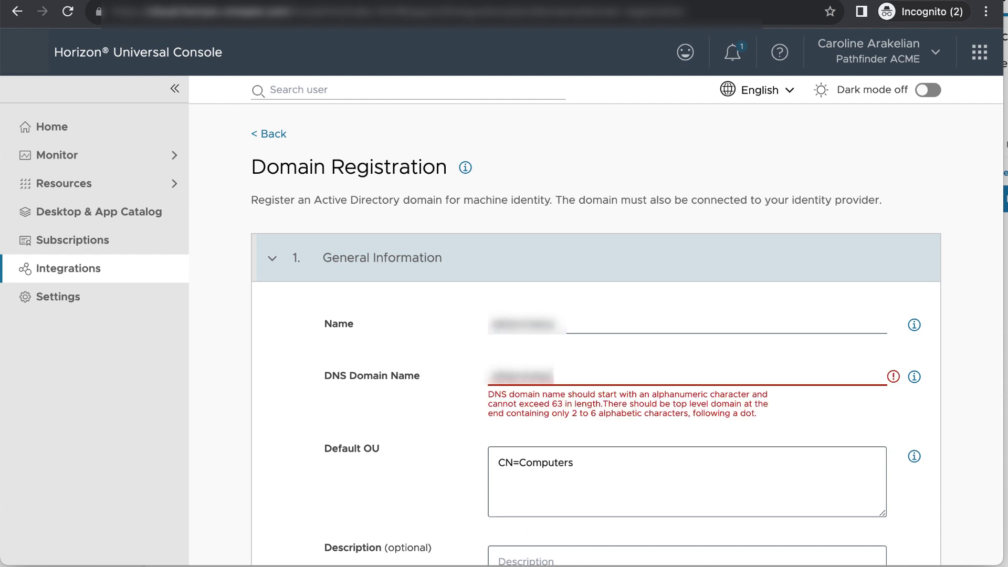
type(".com")
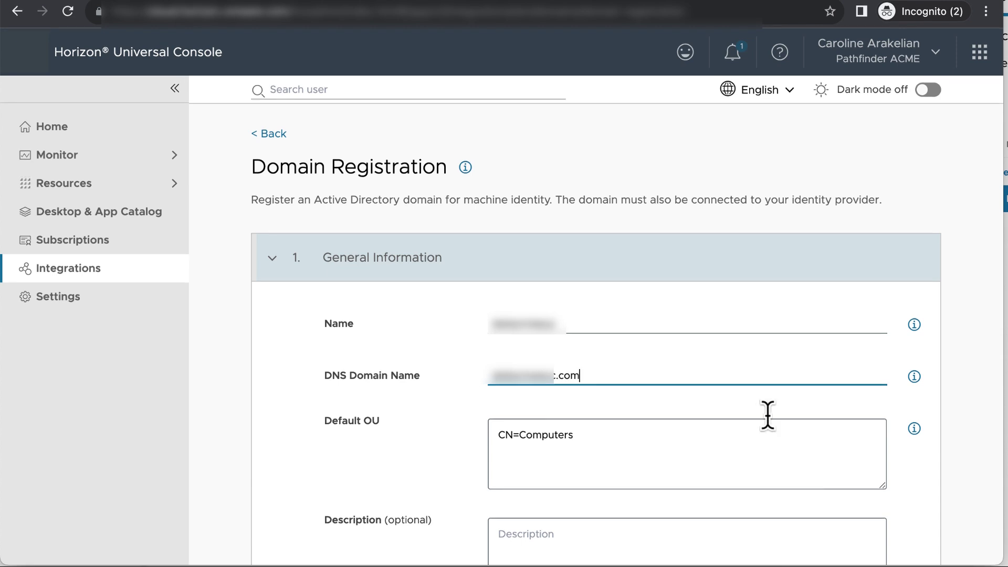
Review the Default OU explanation, keep CN=Computers, and continue to bind accounts.
left_click(914, 429)
scroll(933, 505, "down", 3)
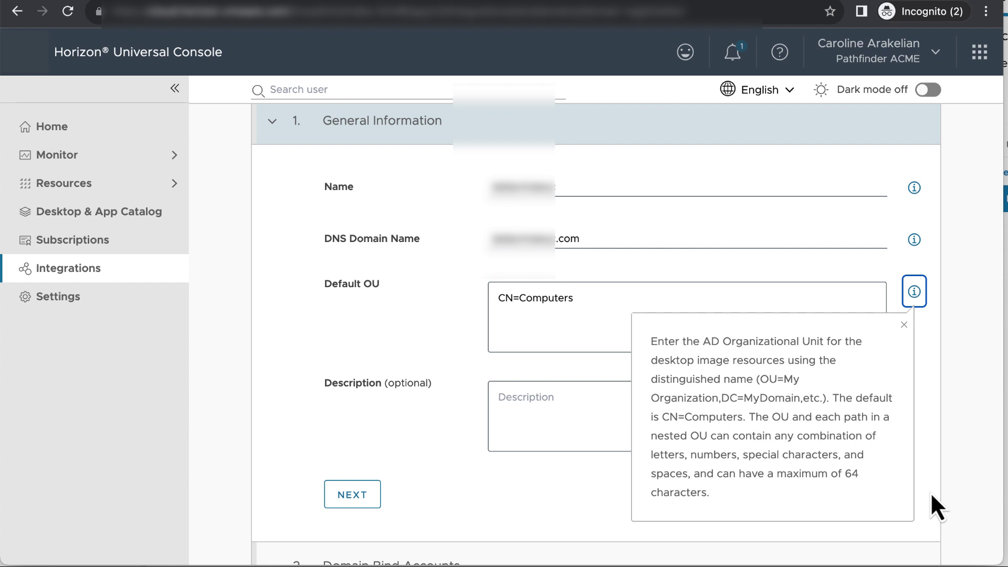
left_click(463, 322)
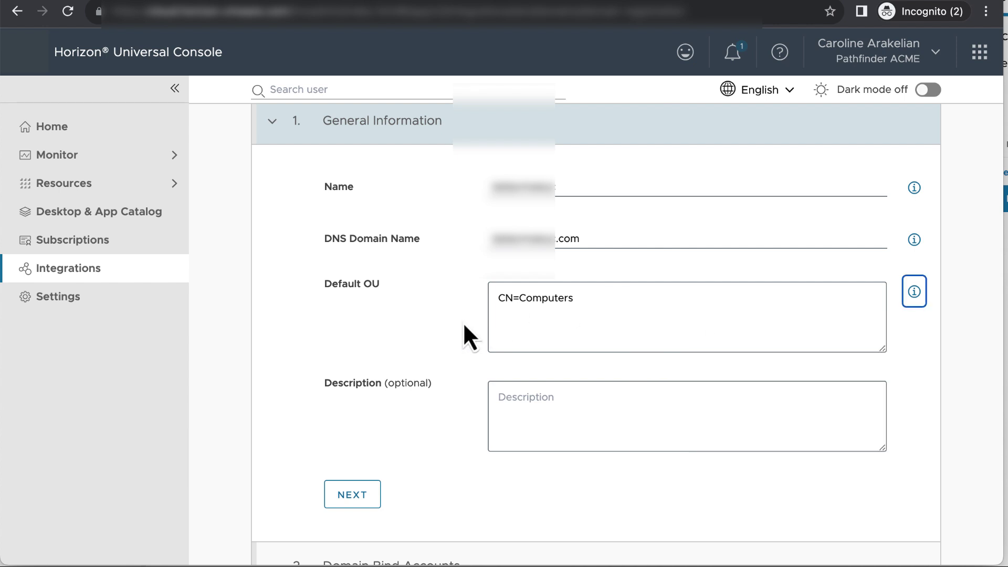
scroll(454, 479, "down", 3)
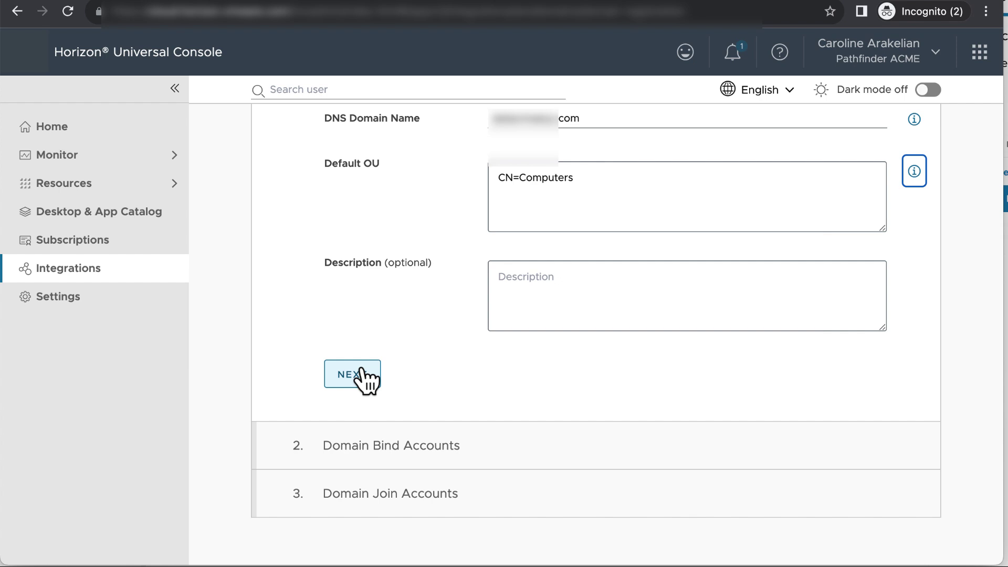
left_click(357, 374)
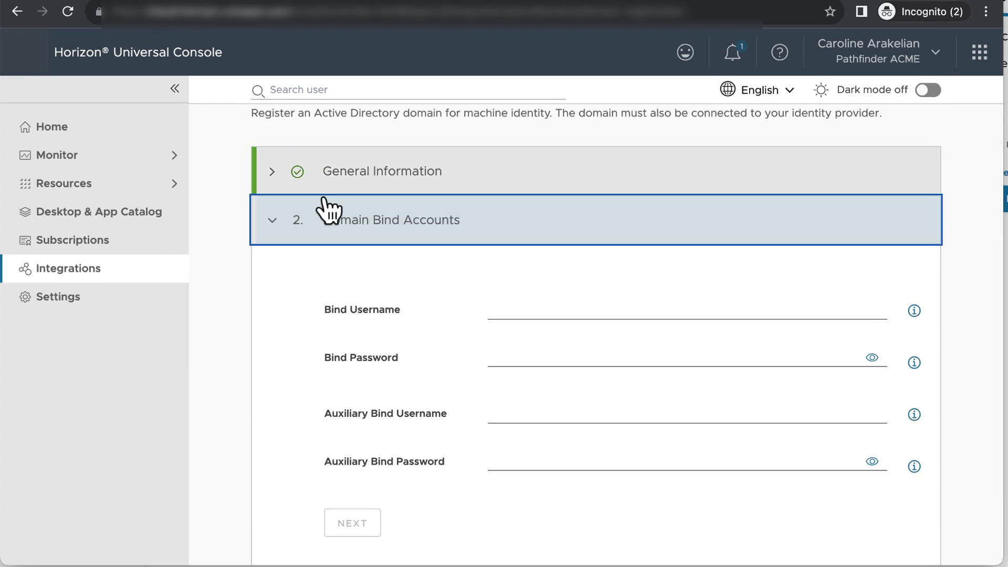
Enter bind account dbind and auxiliary bind account auxbind with their passwords, then continue.
key("Tab")
type("dbin")
key("Tab")
type("••")
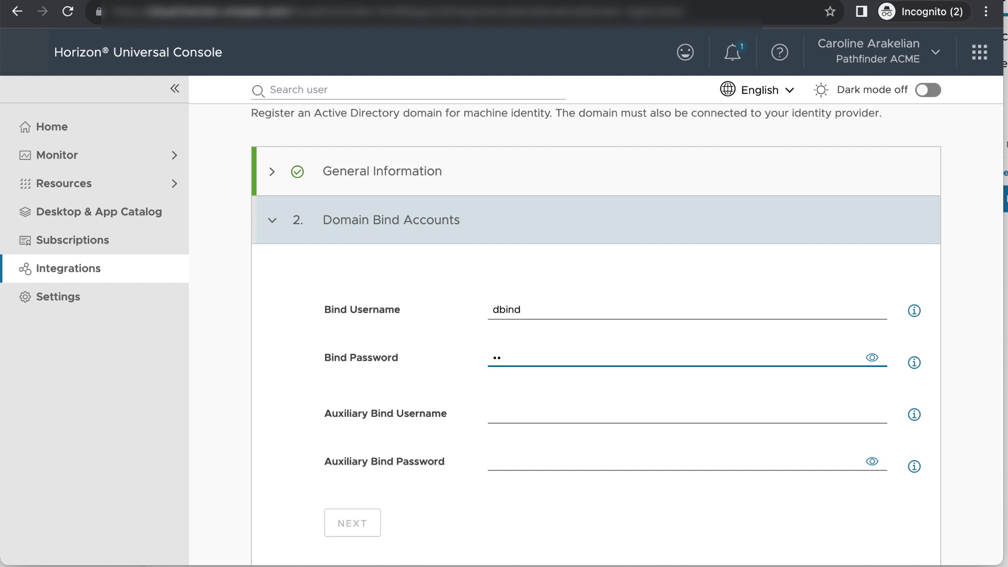
left_click(593, 412)
type("auxbind")
key("Tab")
type("••••••••••••••••••••")
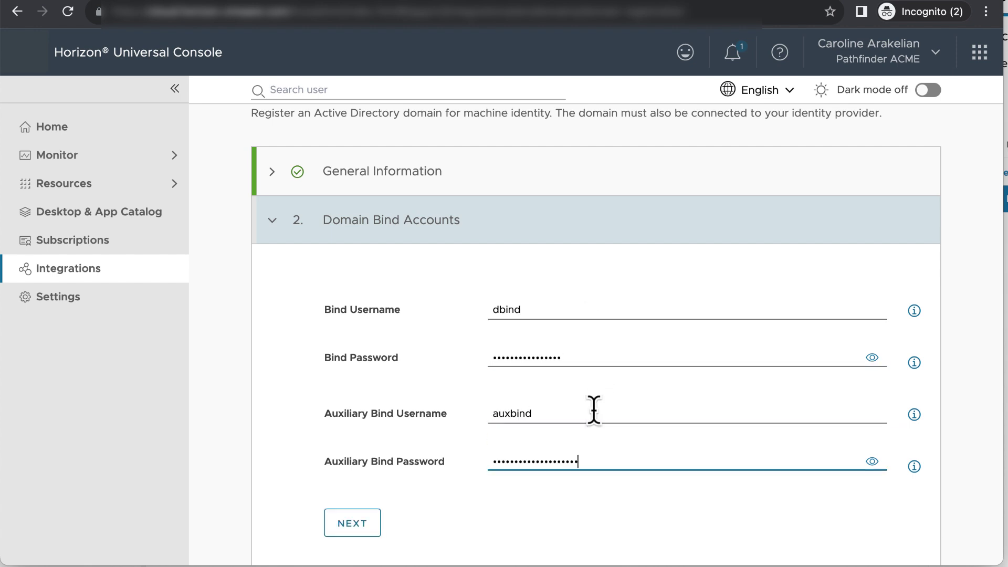
key("Tab")
scroll(506, 525, "down", 2)
left_click(355, 456)
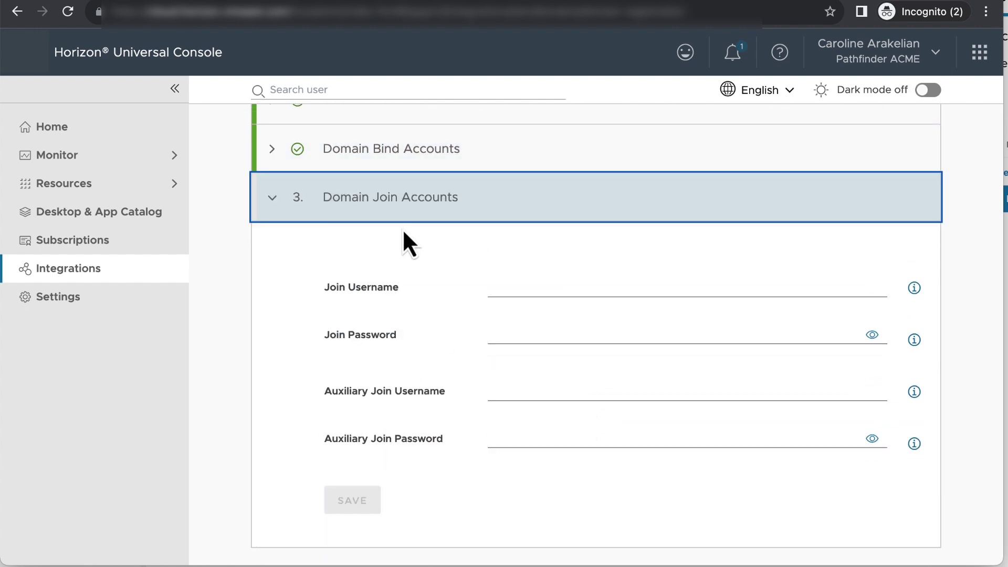
Enter join username djoin and its password.
left_click(913, 289)
left_click(602, 281)
type("djoin")
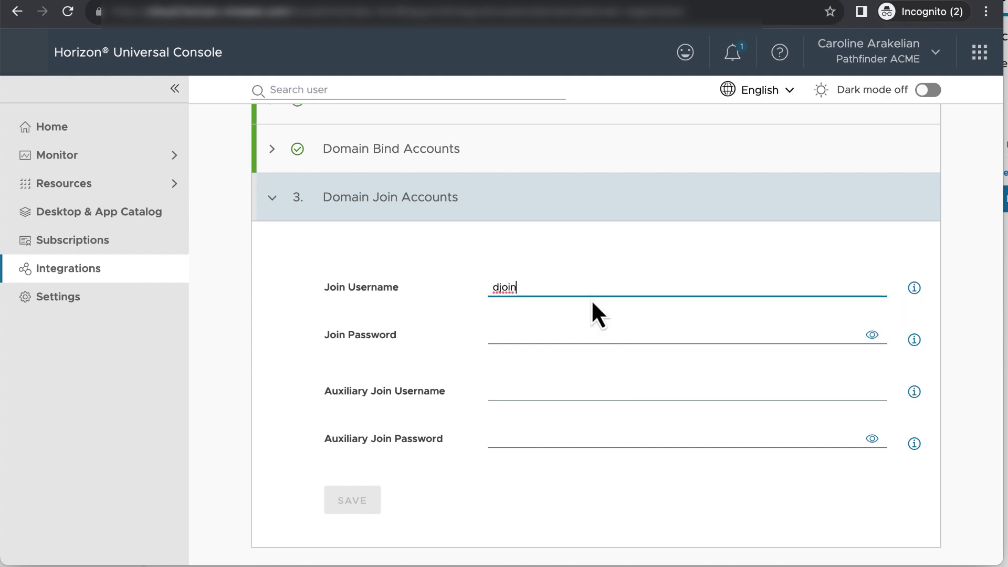
left_click(558, 331)
type("••••••••••••••••")
left_click(549, 390)
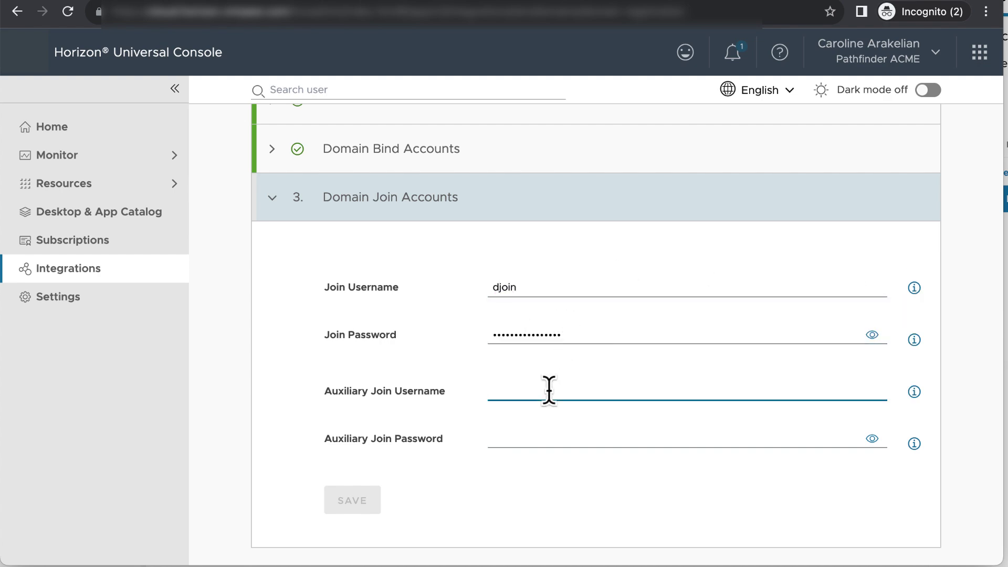
Save the acmedomain registration so Domain Registration shows Completed.
left_click(351, 499)
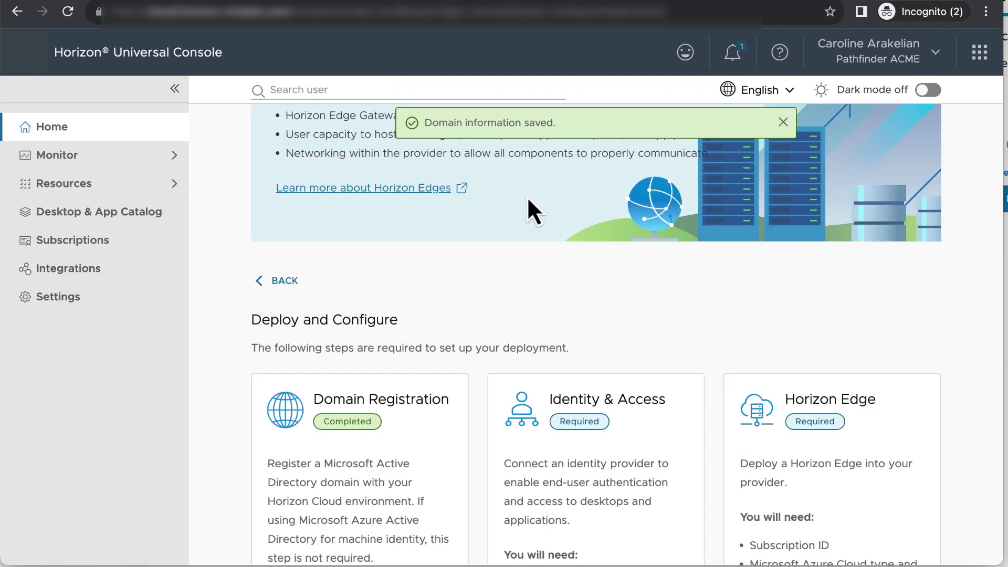